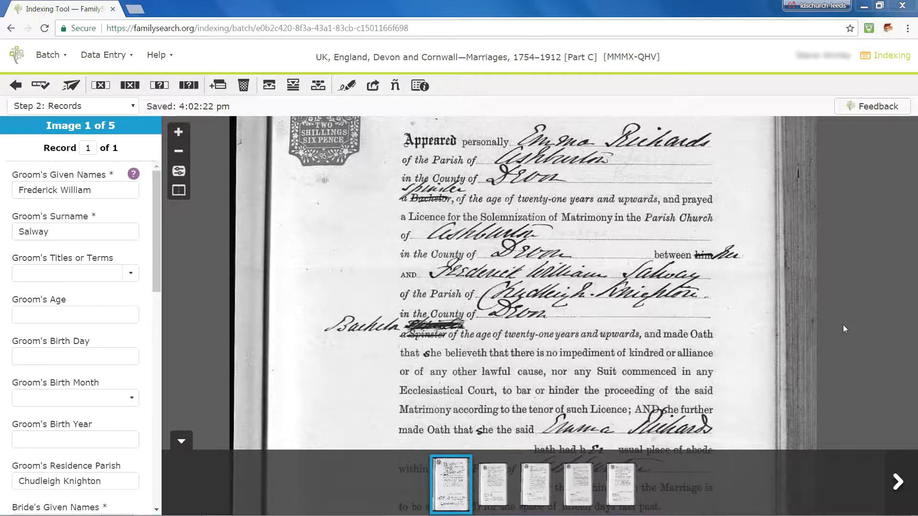
Browse through images 1 to 4 of the batch and return to image 1
click(898, 482)
click(897, 482)
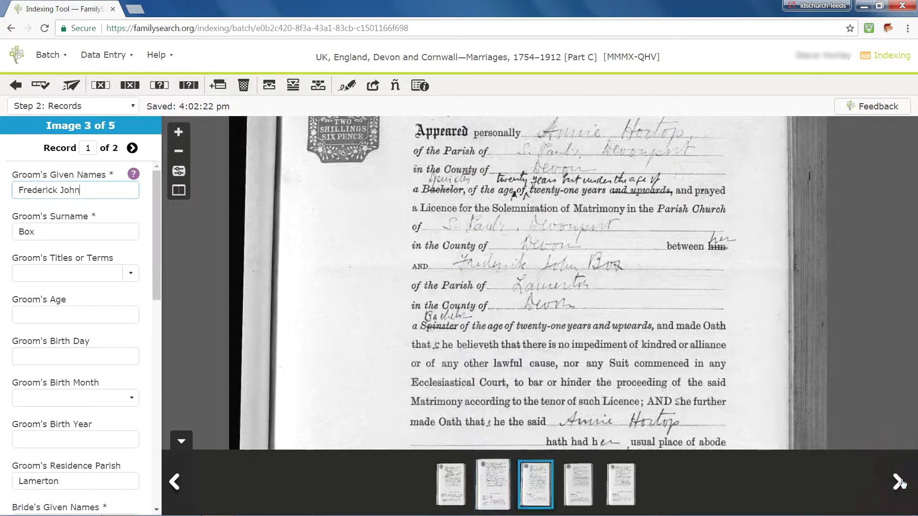
click(898, 482)
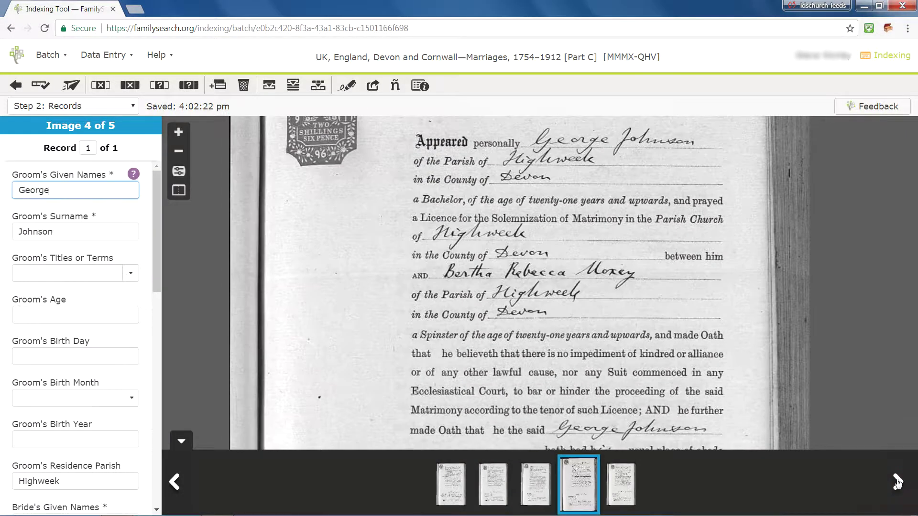
click(175, 481)
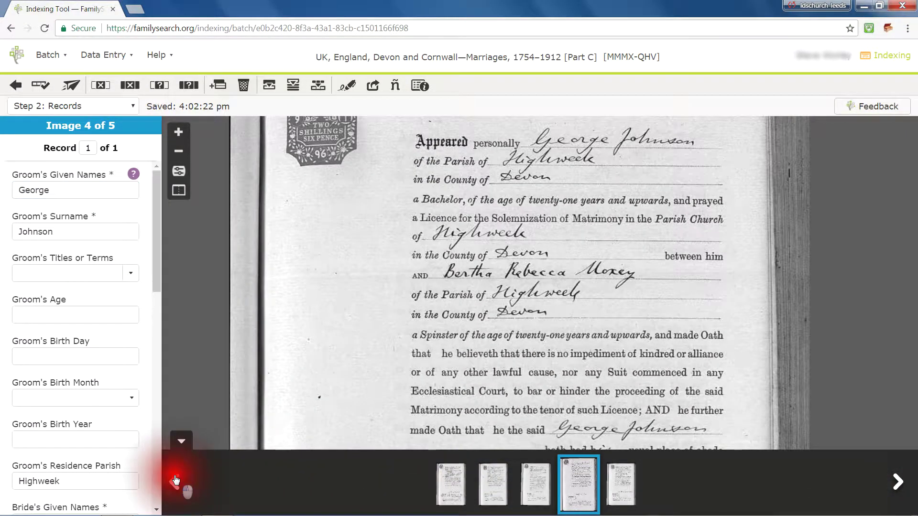
click(174, 480)
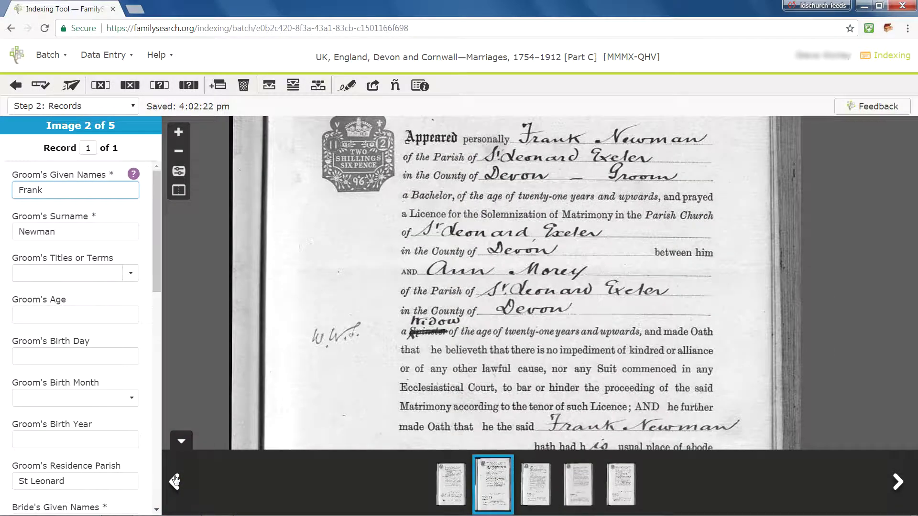
click(452, 487)
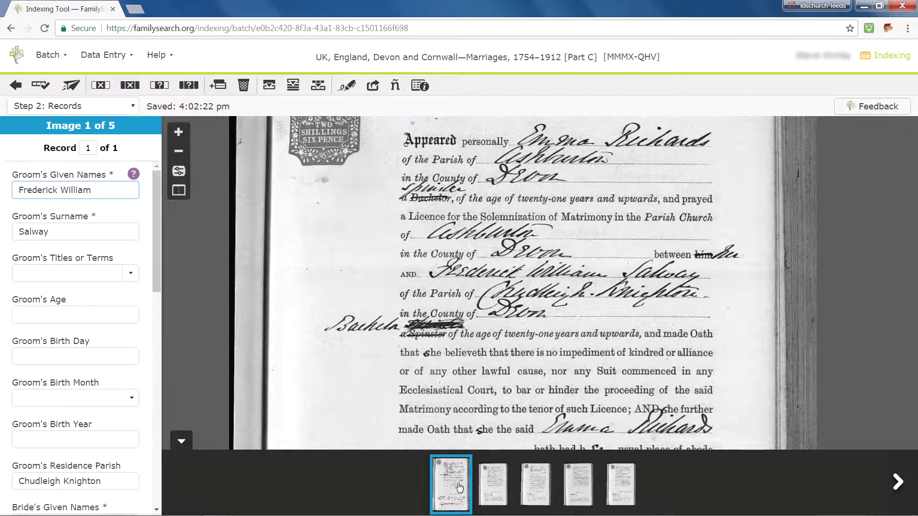
click(458, 489)
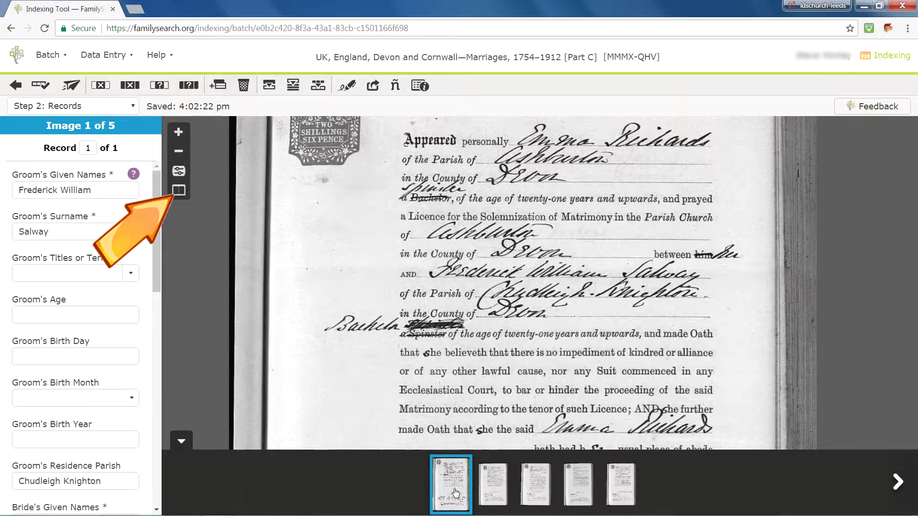
Show the reference images beside image 1 and browse past the batch to the following image +4
click(103, 54)
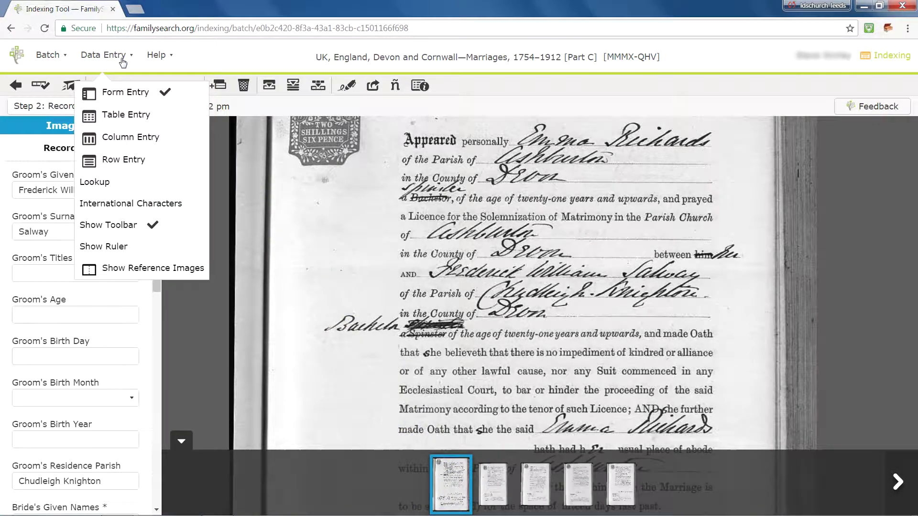
click(131, 270)
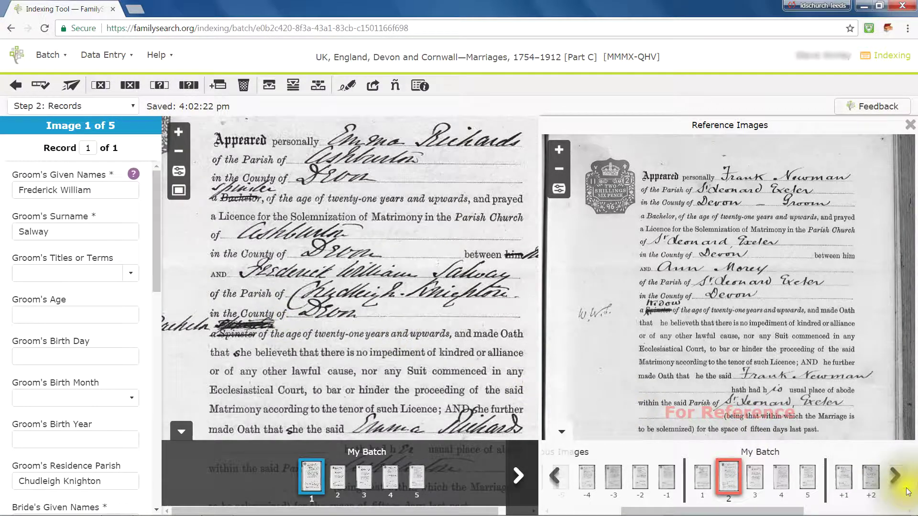
click(750, 481)
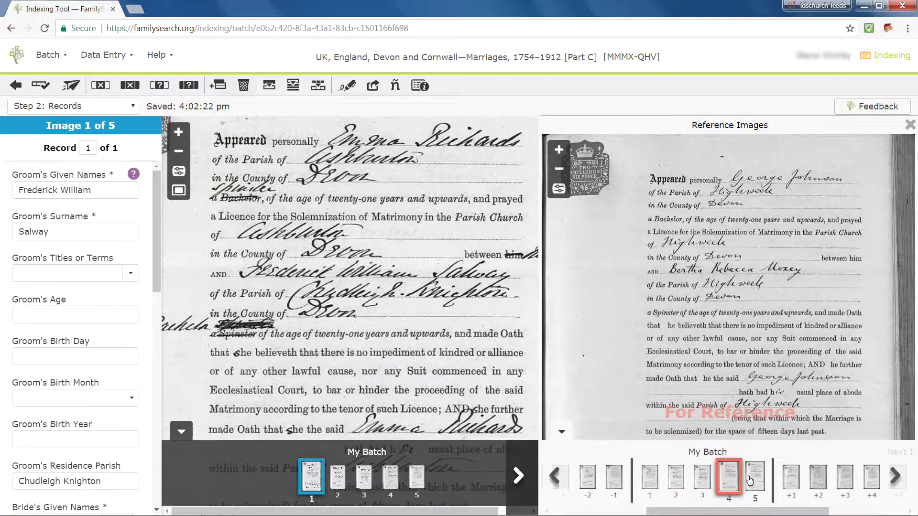
click(790, 477)
click(764, 478)
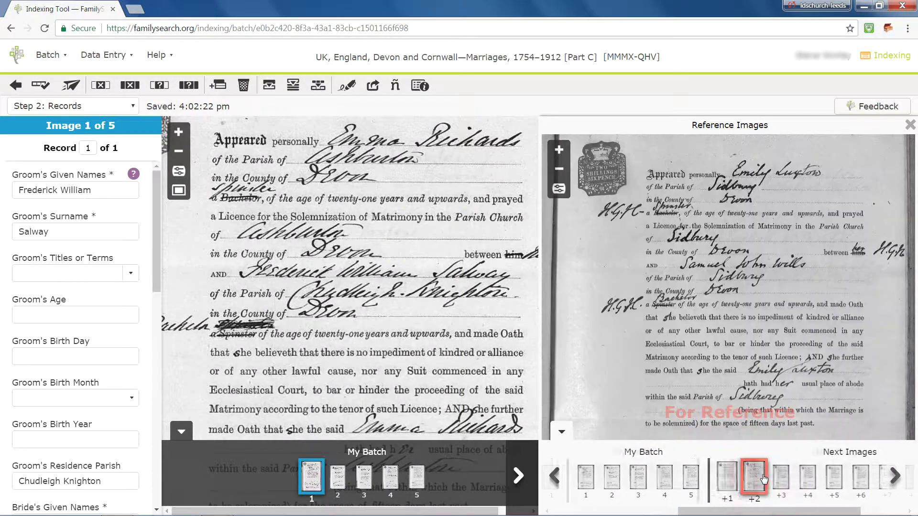
click(800, 481)
click(894, 477)
click(894, 477)
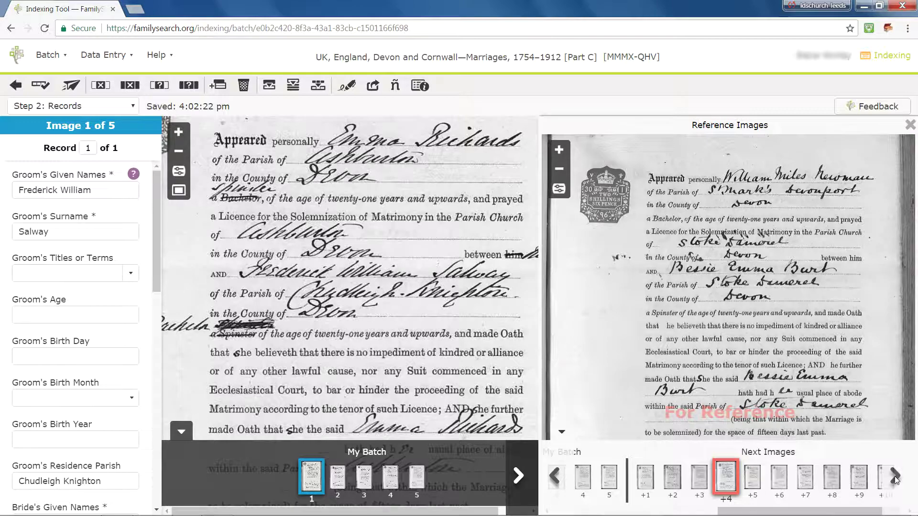
Widen the reference images area and close the reference view
click(539, 292)
drag(539, 292, 477, 290)
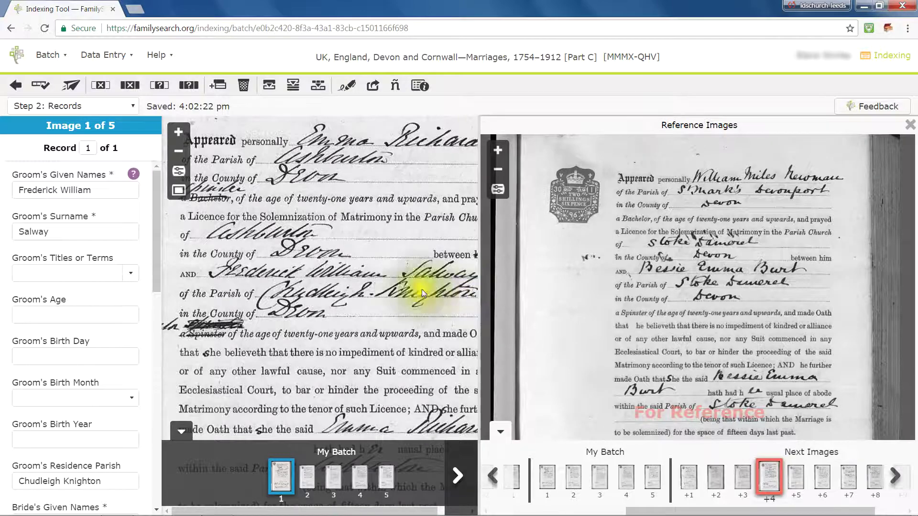
click(179, 190)
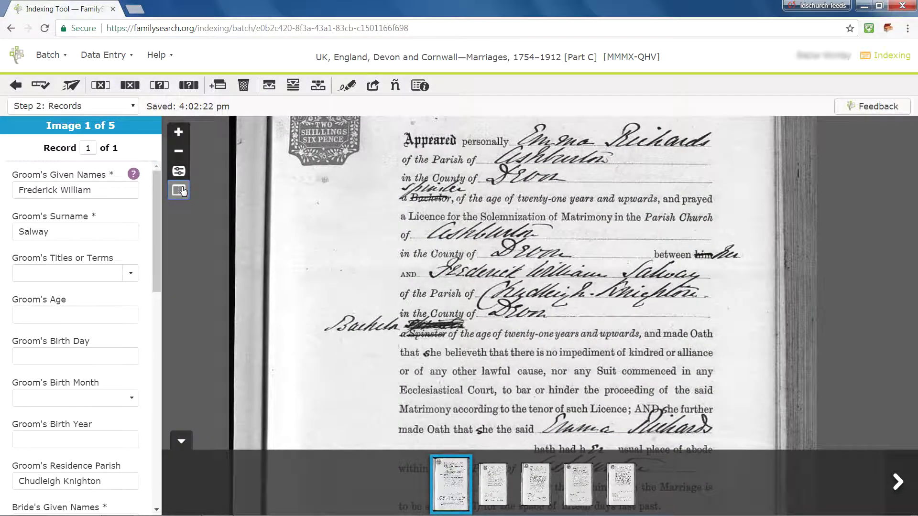
Zoom in on image 1 and zoom back out to its original size
click(179, 135)
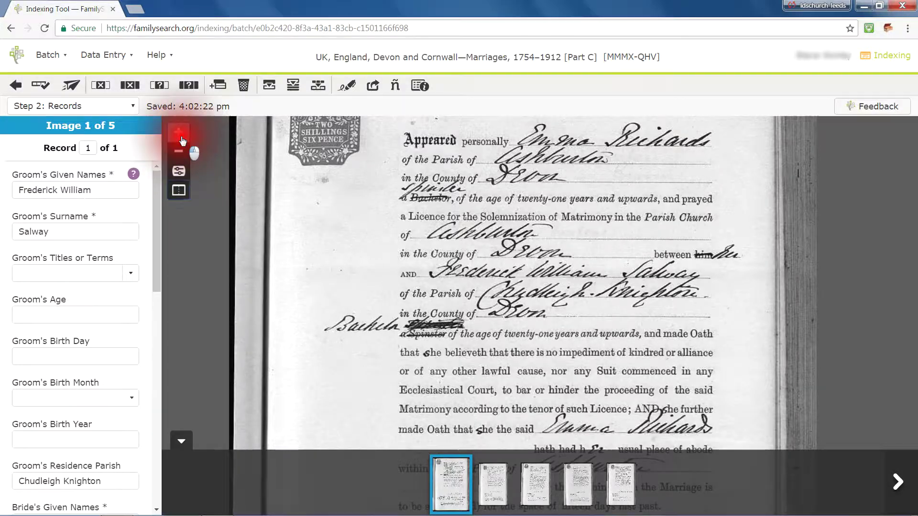
click(180, 135)
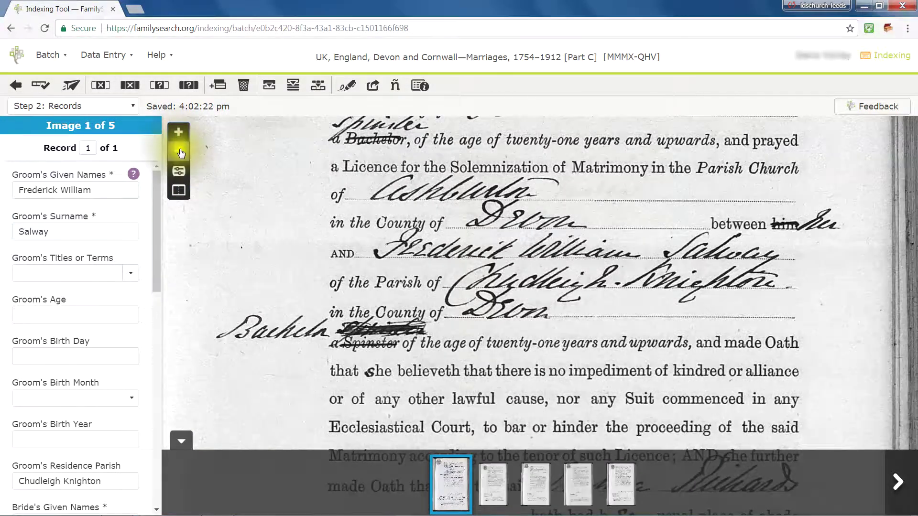
click(180, 153)
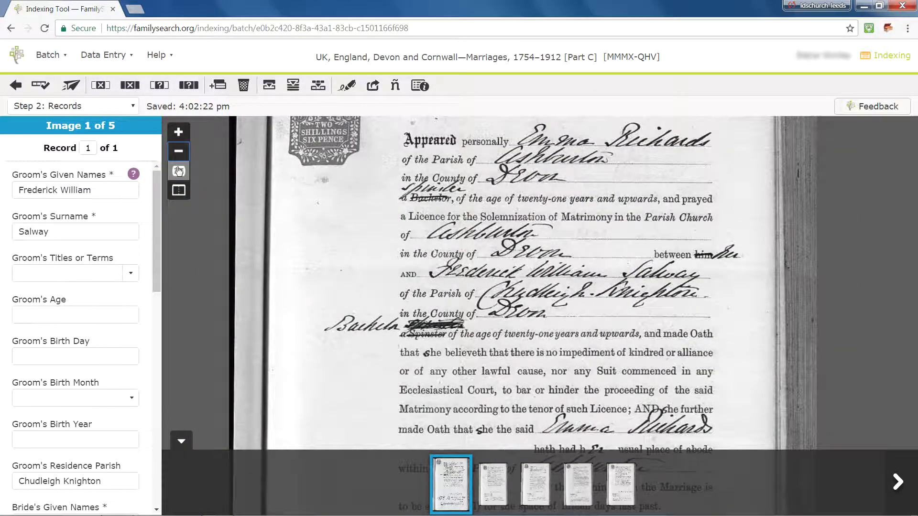
Rotate image 1 to the left and rotate it back to the right
click(179, 171)
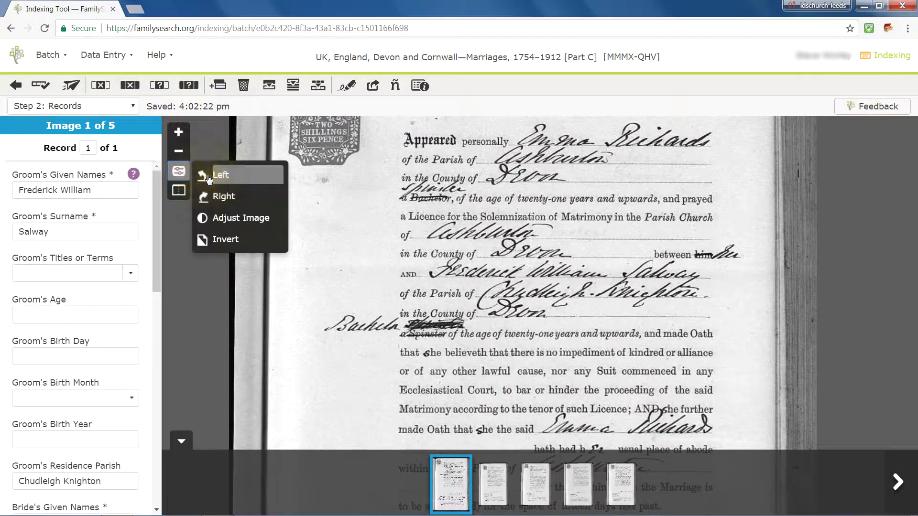
click(209, 177)
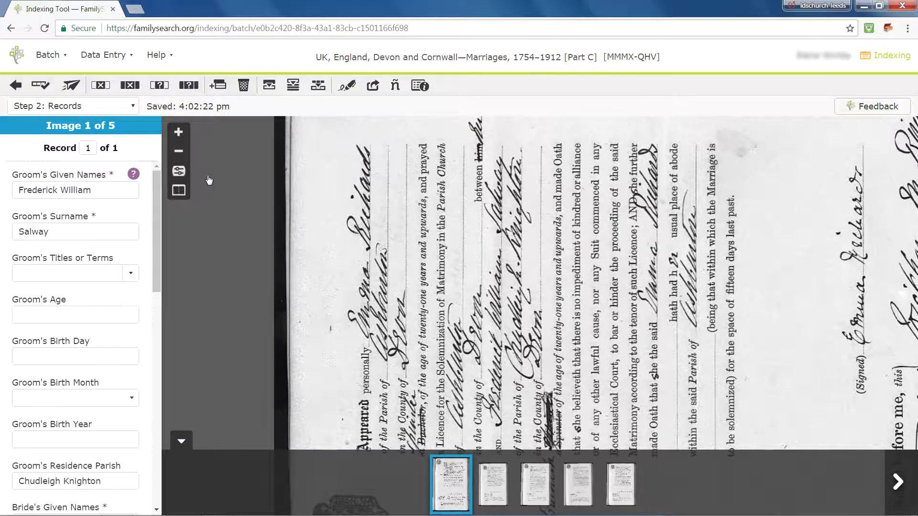
click(179, 171)
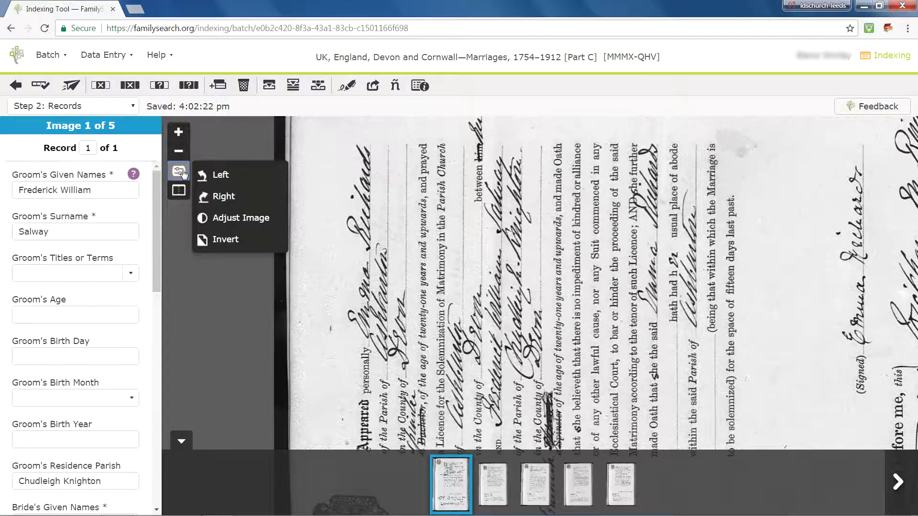
click(210, 195)
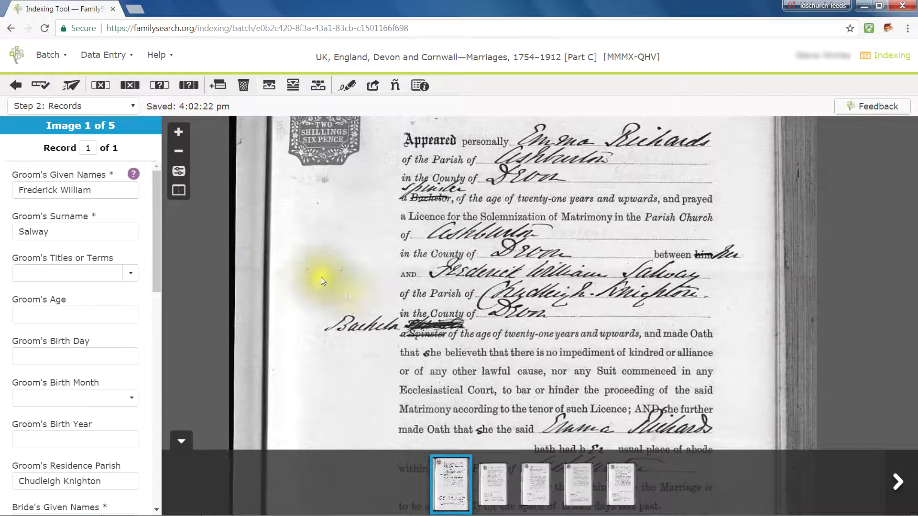
Increase the contrast and lower the brightness of image 3, and apply the adjustment
click(530, 484)
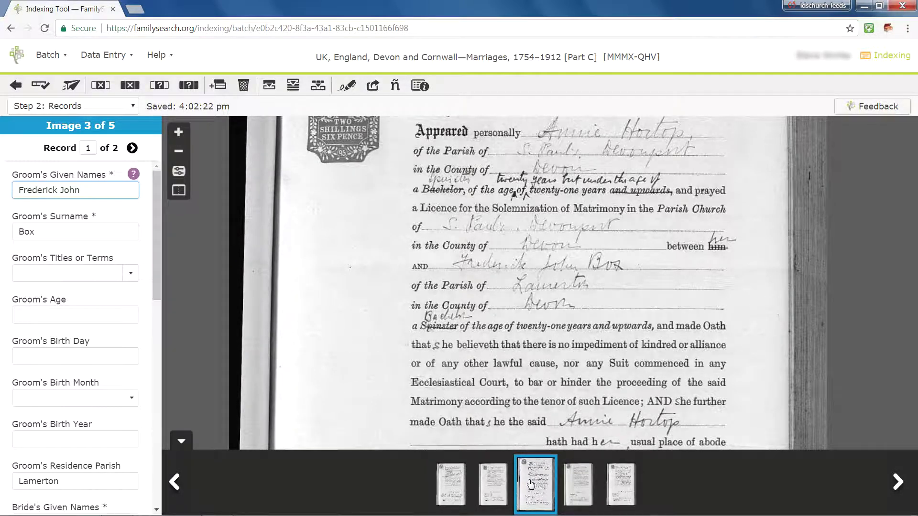
click(181, 172)
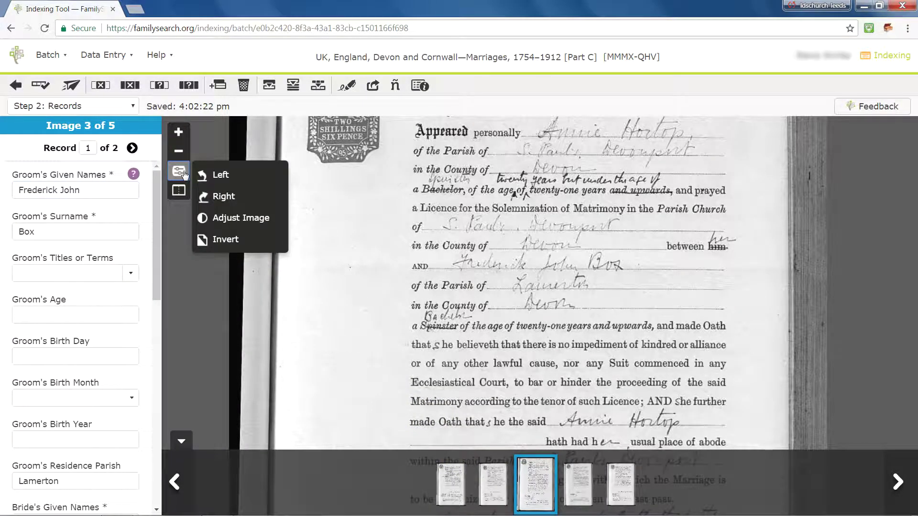
click(221, 218)
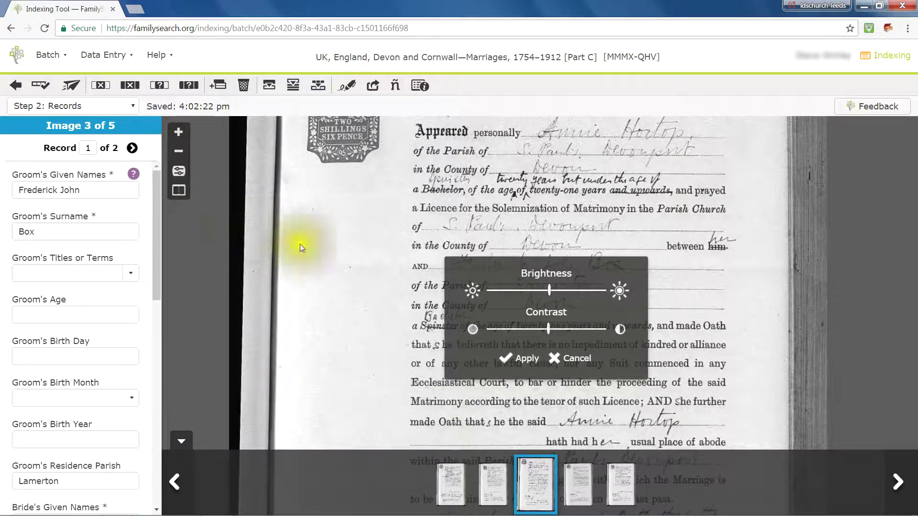
click(546, 328)
drag(546, 328, 584, 331)
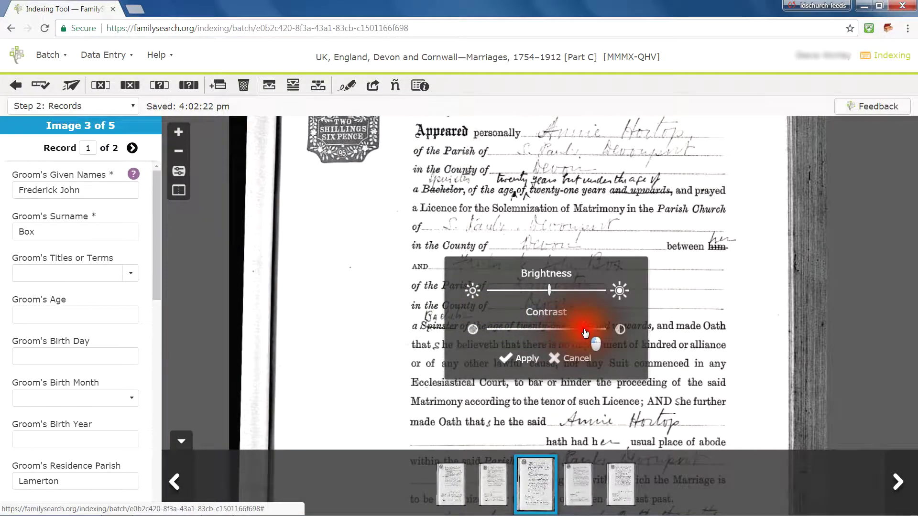
click(547, 290)
drag(547, 288, 515, 291)
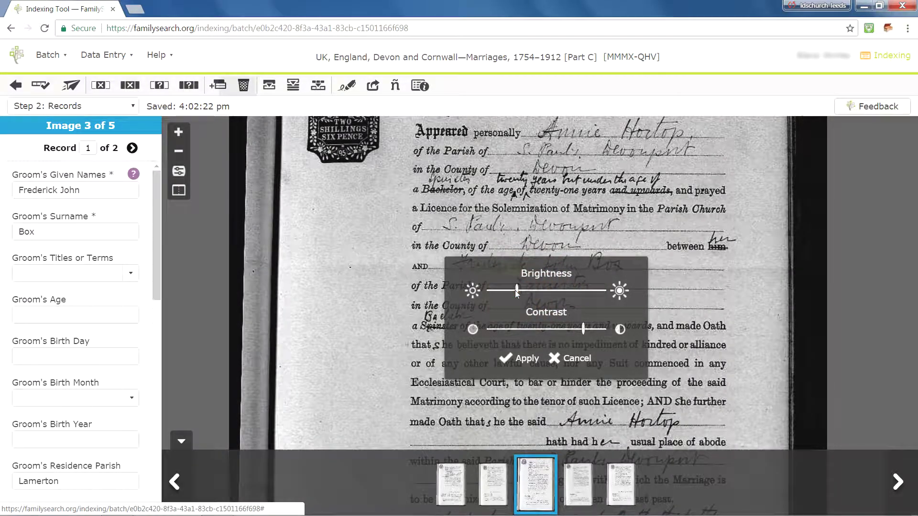
click(533, 361)
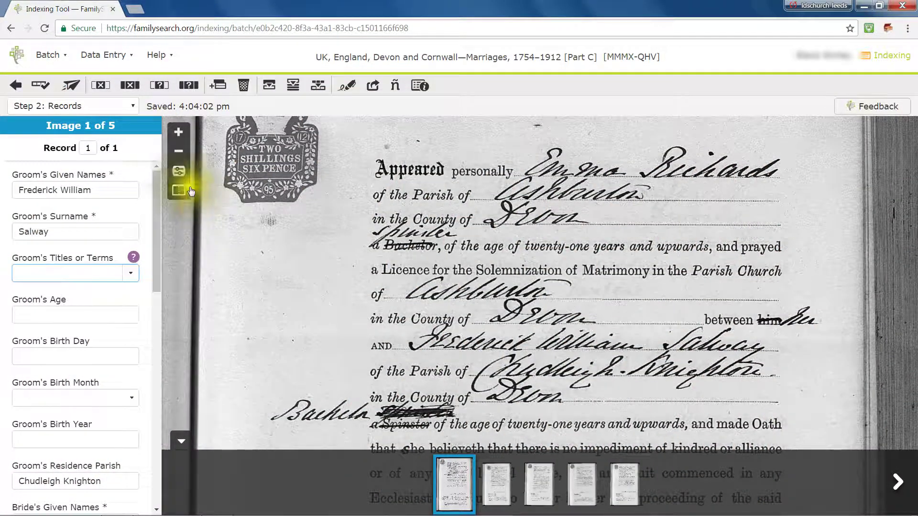
Invert the colours of image 1 and revert the inversion
click(178, 170)
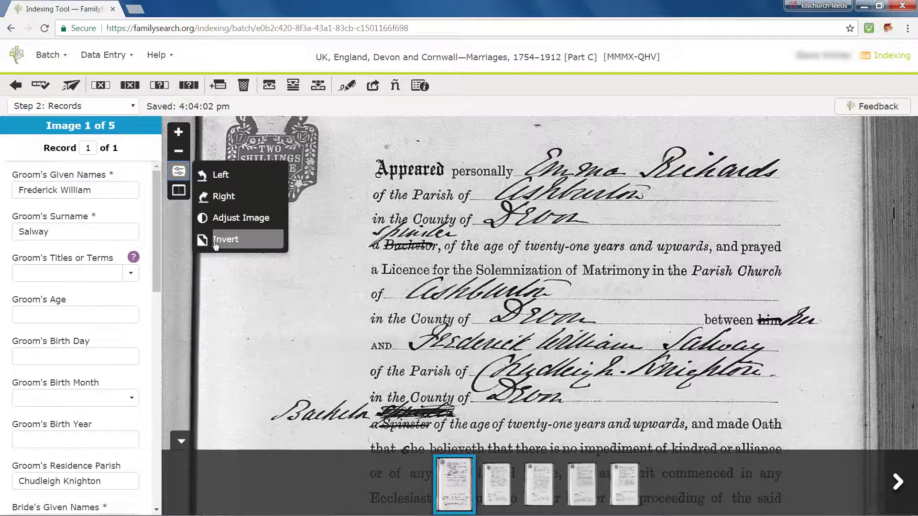
click(216, 244)
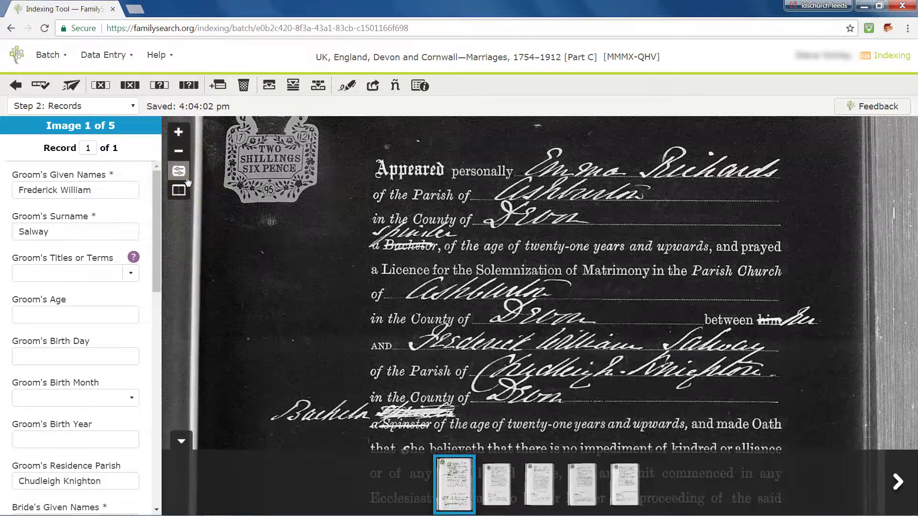
click(179, 171)
click(205, 238)
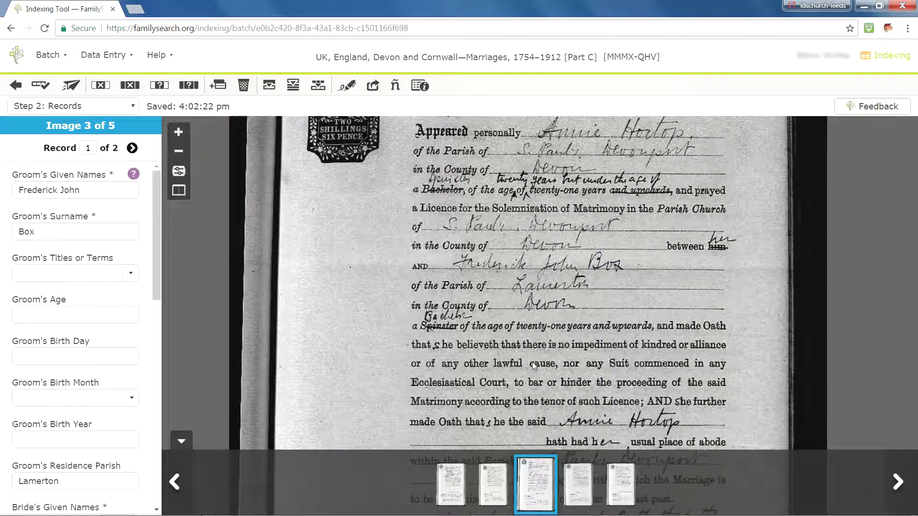
Examine image 3 at different zoom levels, down to the signature and licence date at the end of the document
scroll(532, 363, up, 2)
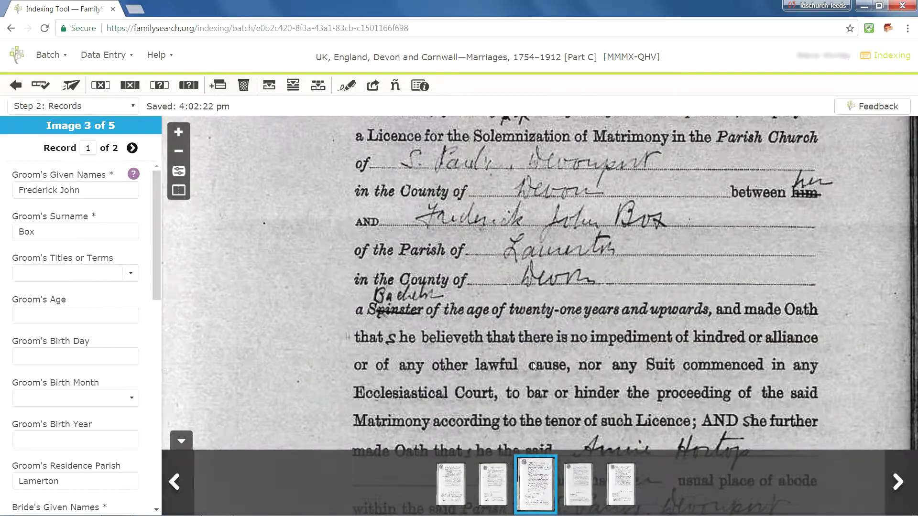
scroll(533, 366, down, 3)
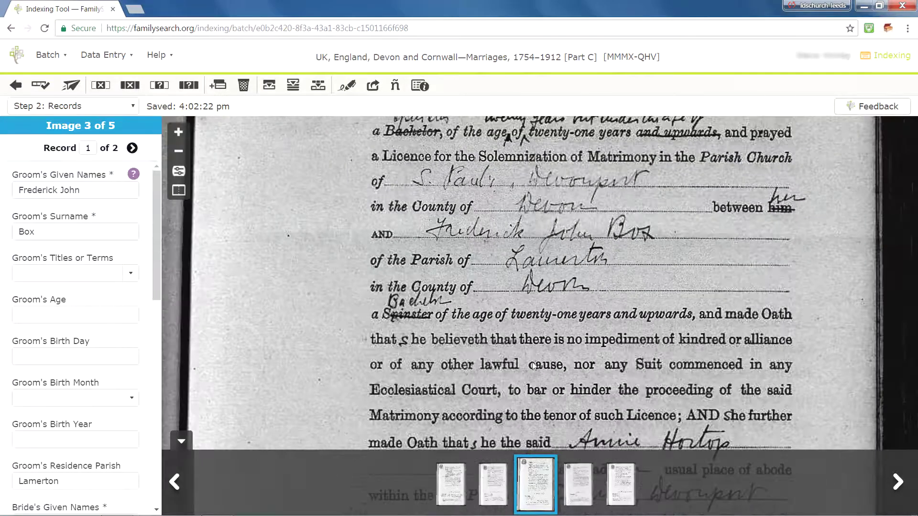
scroll(532, 362, down, 1)
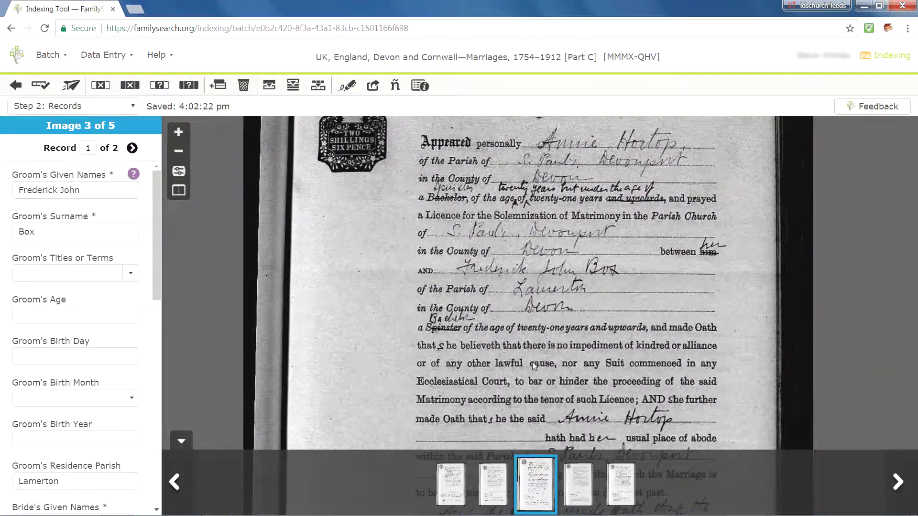
click(532, 362)
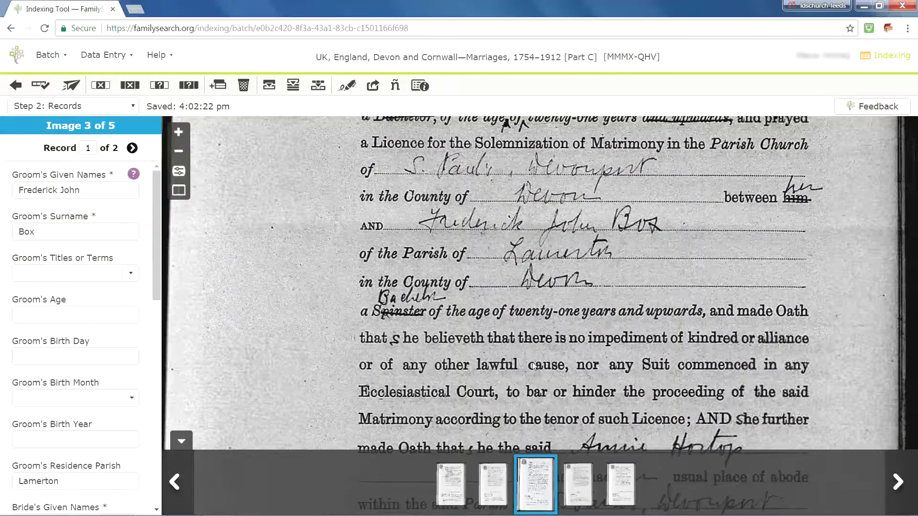
scroll(532, 363, down, 5)
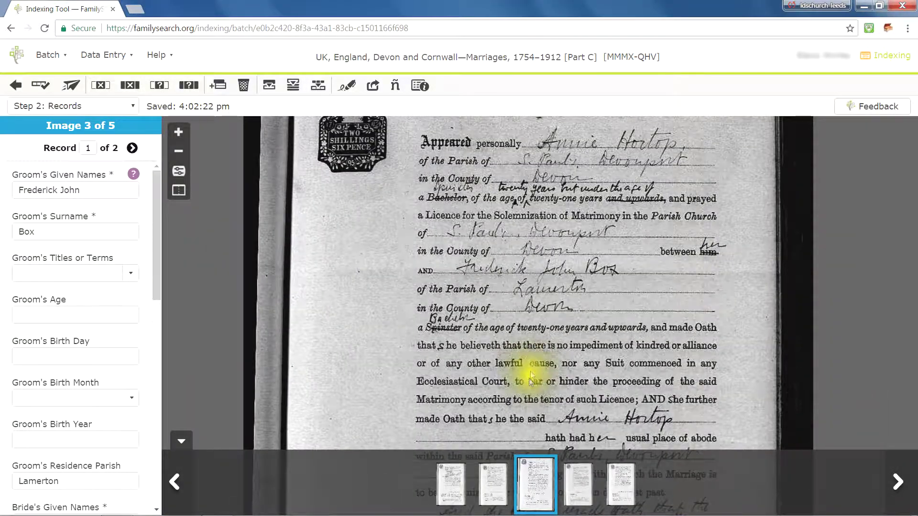
click(528, 419)
drag(528, 420, 489, 20)
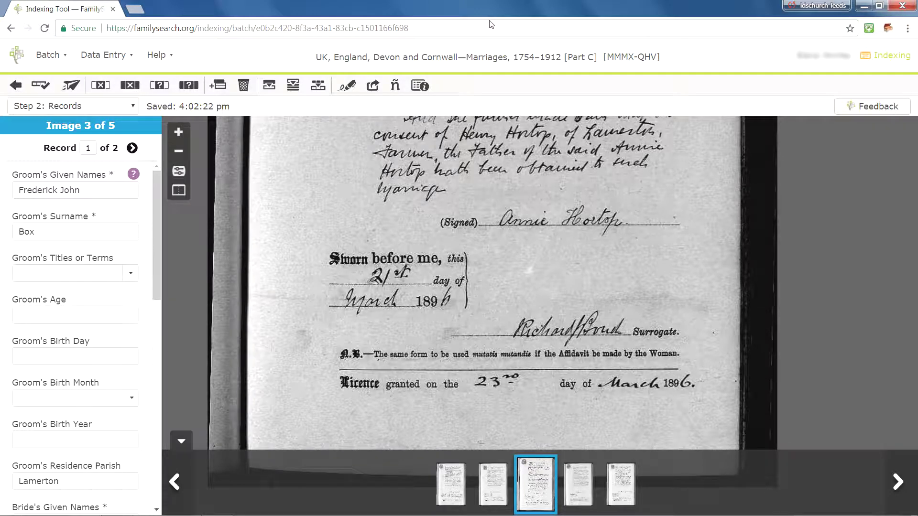
View the handwriting examples chart and close it
click(353, 86)
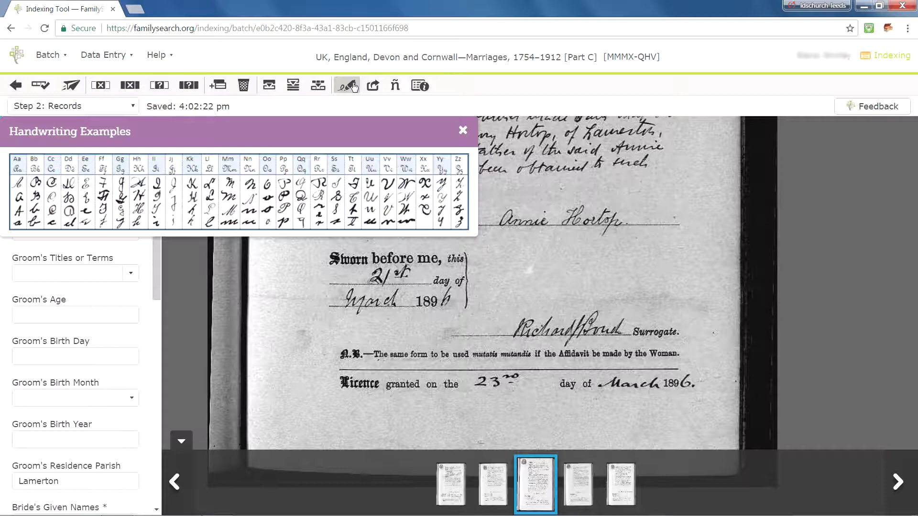
click(462, 130)
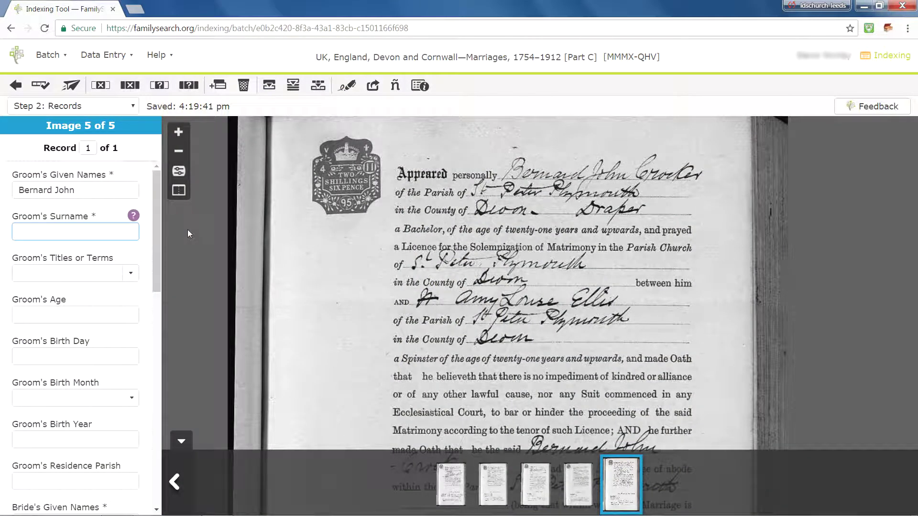
Mark the Groom's Surname field of image 5 as unreadable
click(158, 86)
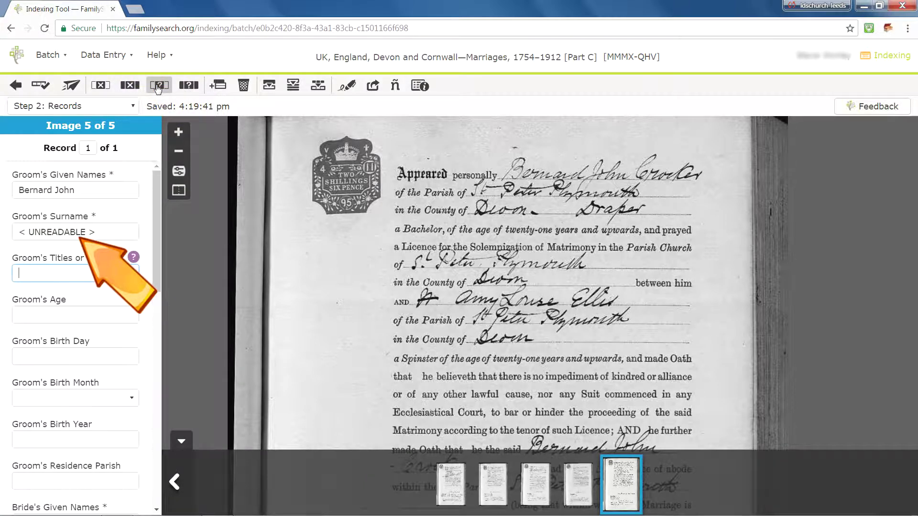